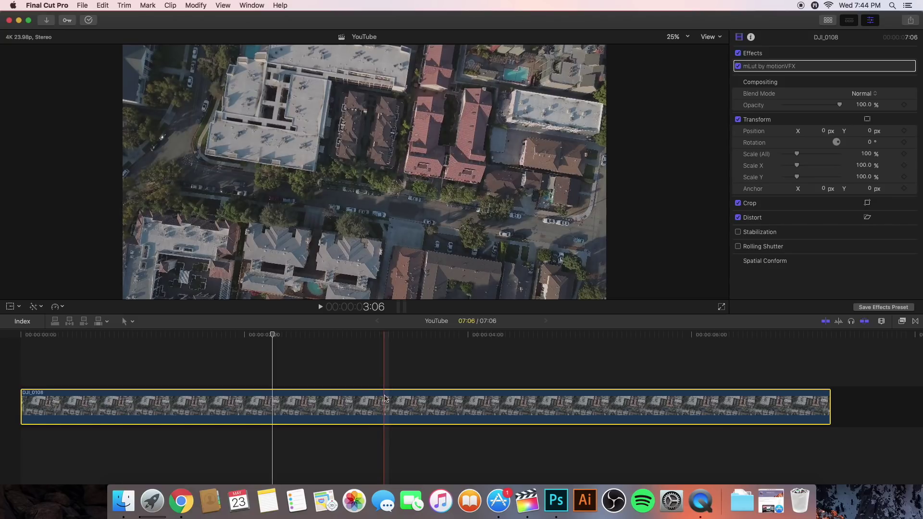
Turn off the mLut by motionVFX effect, view the drone clip ungraded around 3:06–3:18, then open Share.
left_click(397, 334)
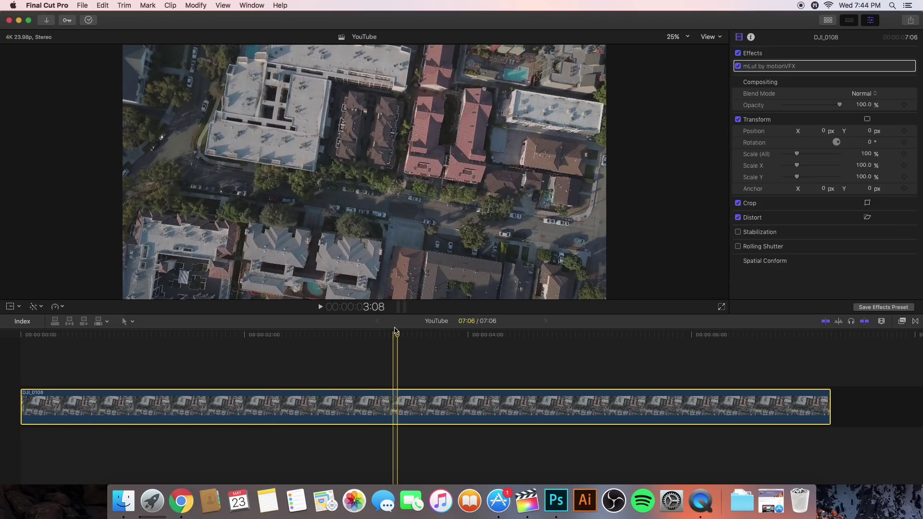
left_click(738, 66)
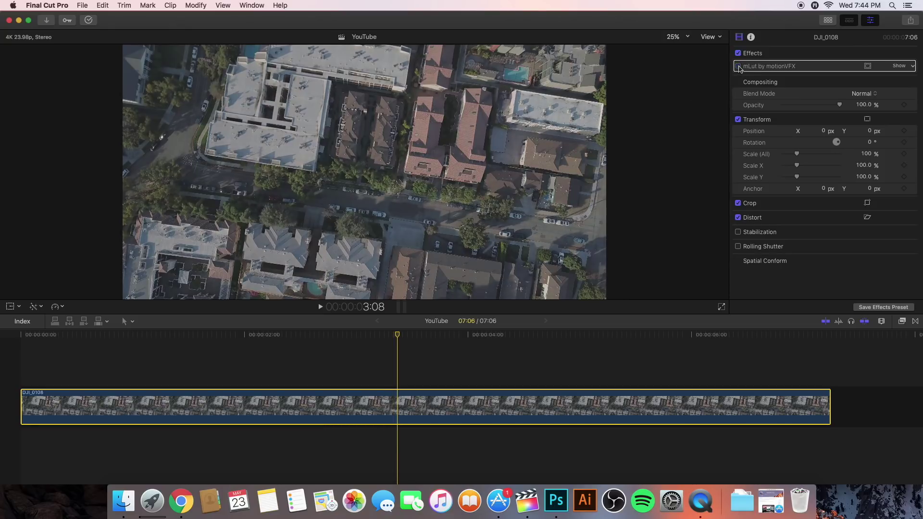
left_click(738, 66)
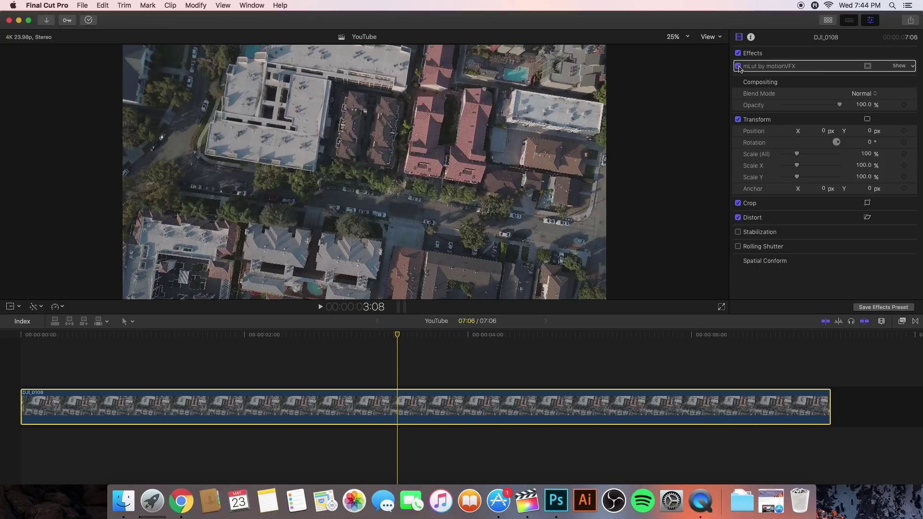
left_click(738, 66)
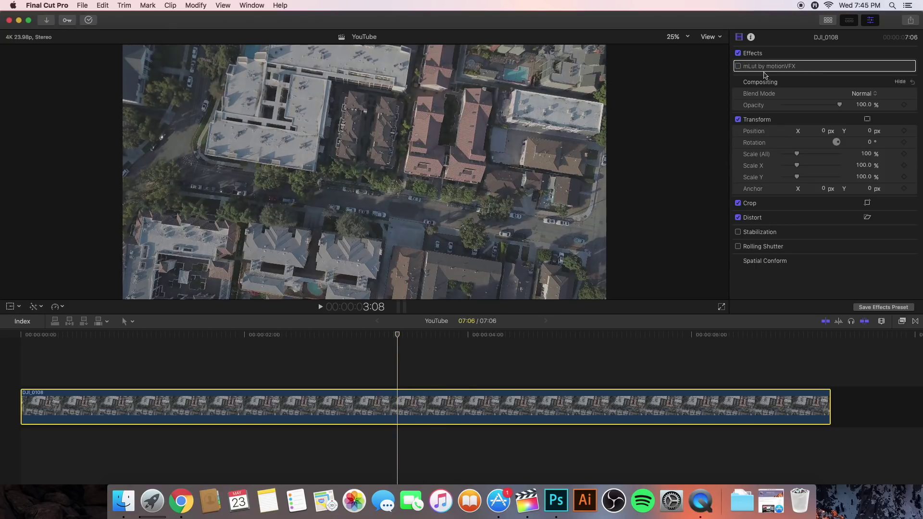
left_click(444, 336)
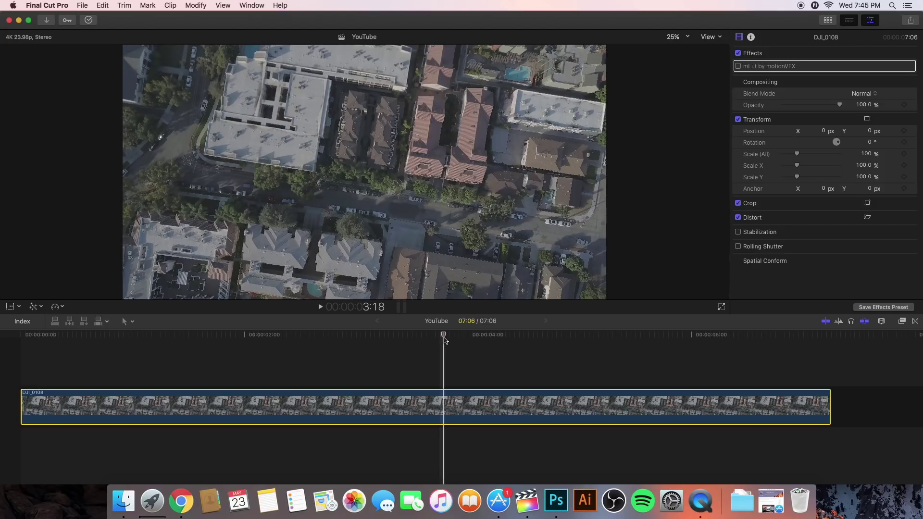
left_click(386, 336)
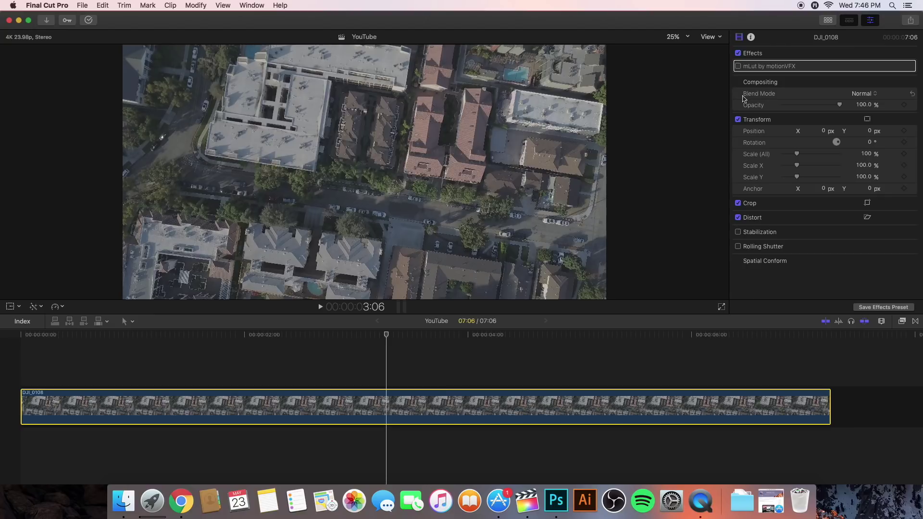
left_click(910, 20)
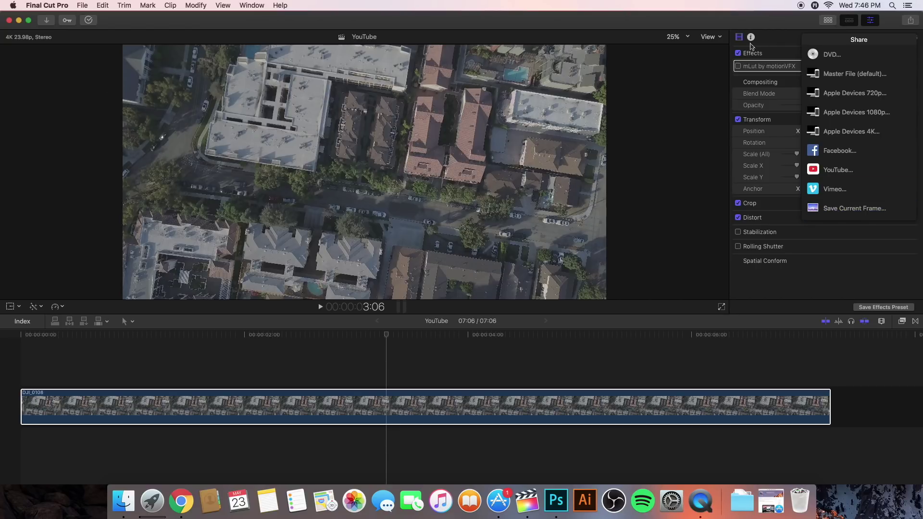
Open the Destinations preferences through File > Share > Add Destination.
key("Escape")
left_click(80, 5)
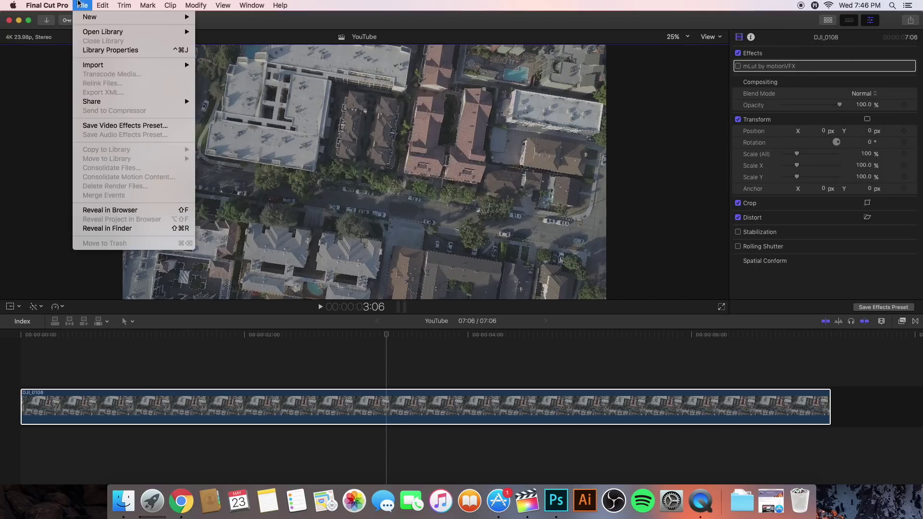
mouse_move(172, 102)
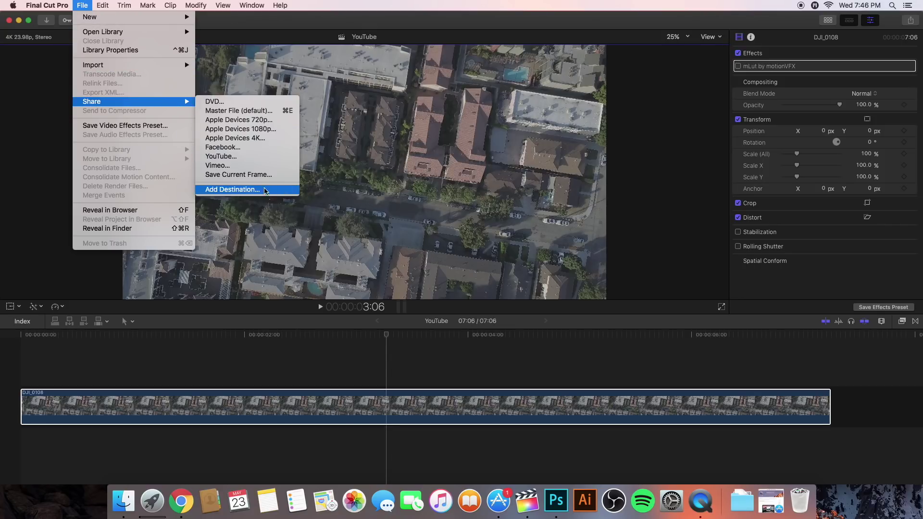
left_click(257, 188)
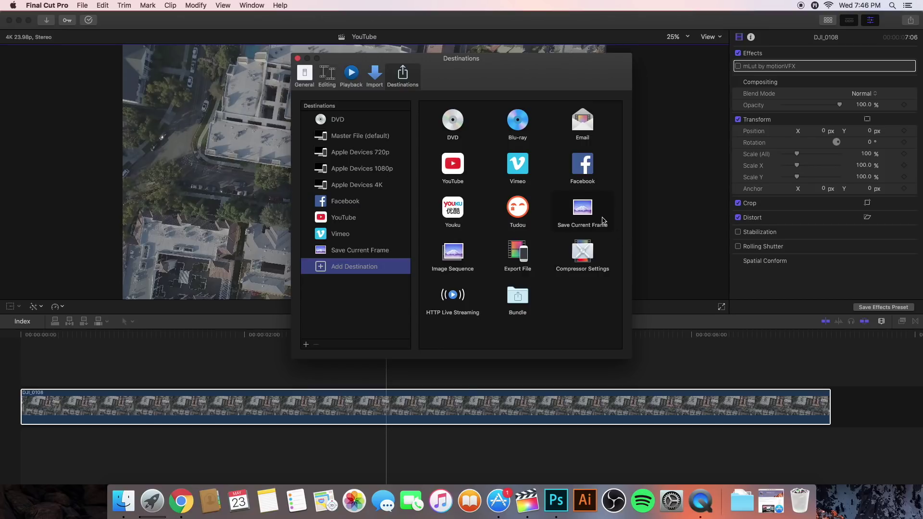
Add Save Current Frame to the destinations list with its export format kept at TIFF File, then close the window.
left_click_drag(603, 220, 372, 264)
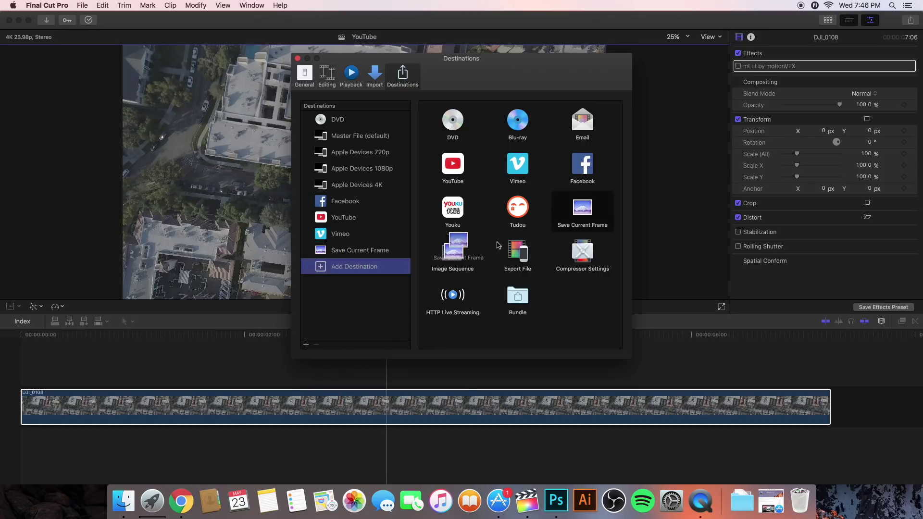
left_click(335, 251)
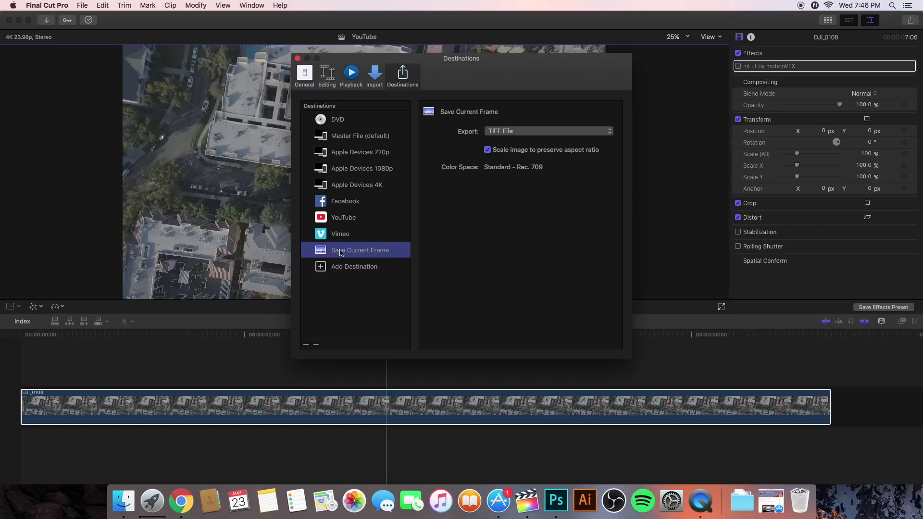
left_click(485, 133)
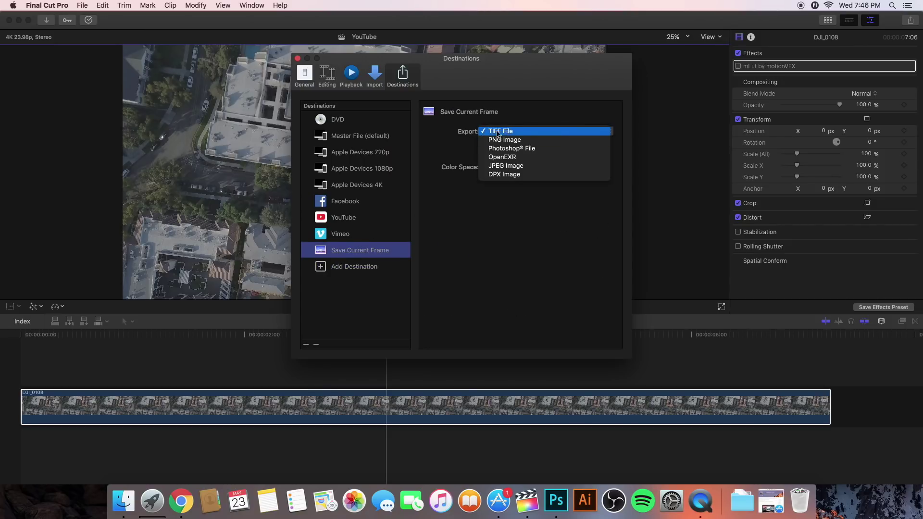
left_click(508, 132)
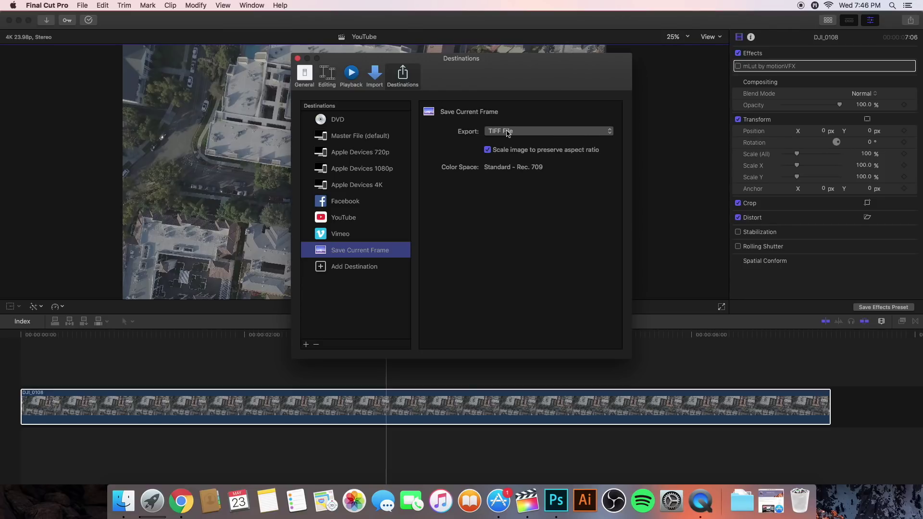
left_click(508, 131)
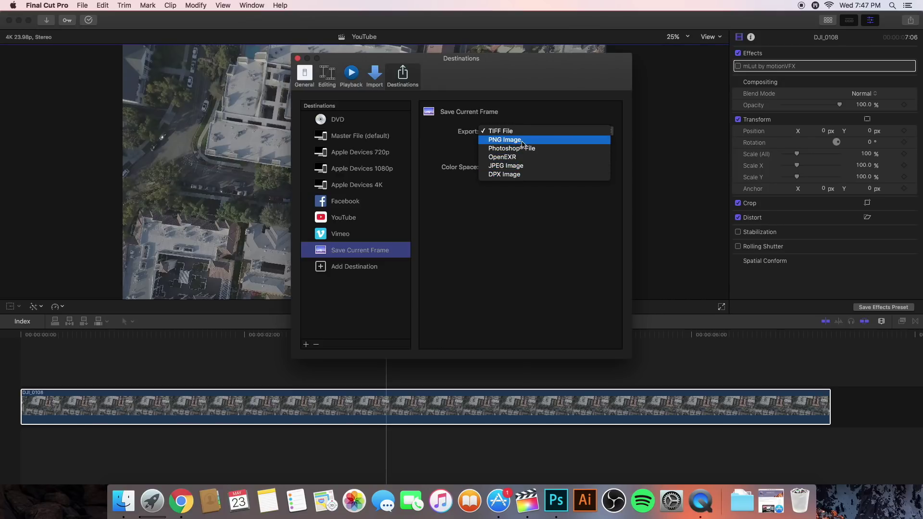
left_click(509, 126)
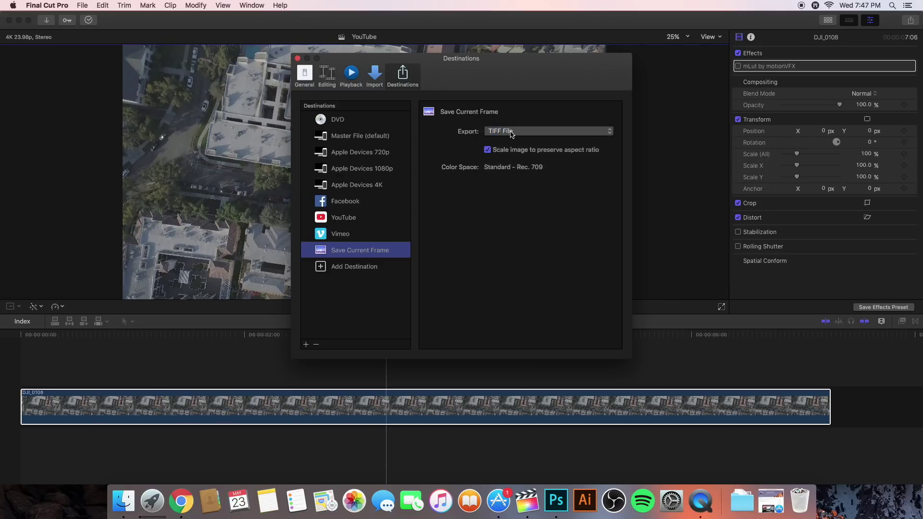
left_click(509, 127)
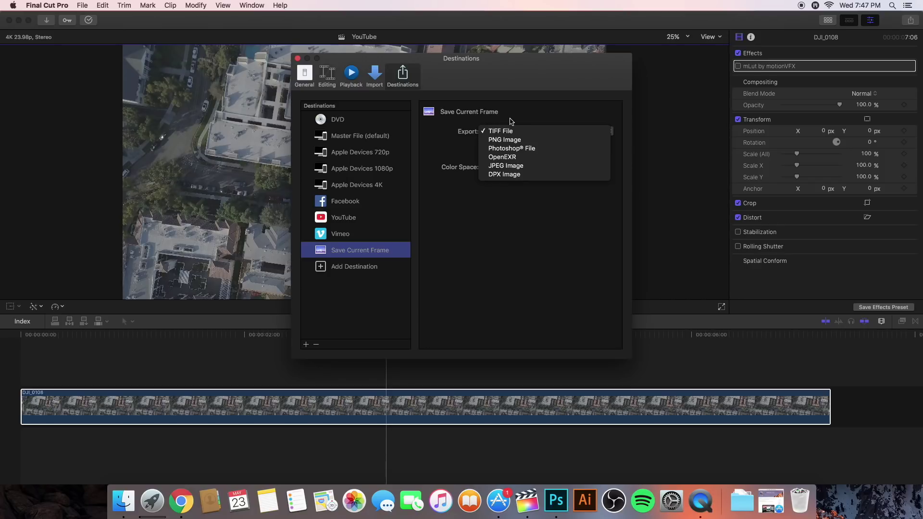
left_click(508, 118)
left_click(506, 128)
left_click(502, 131)
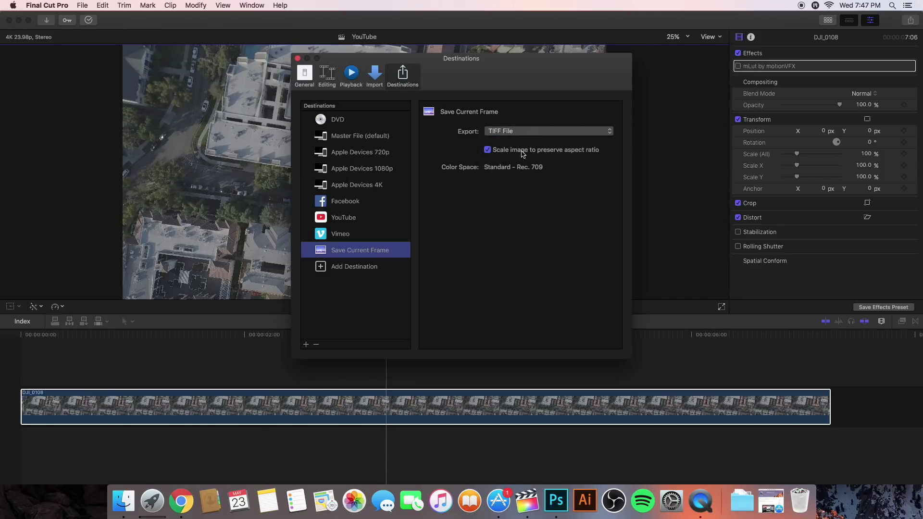
left_click(297, 59)
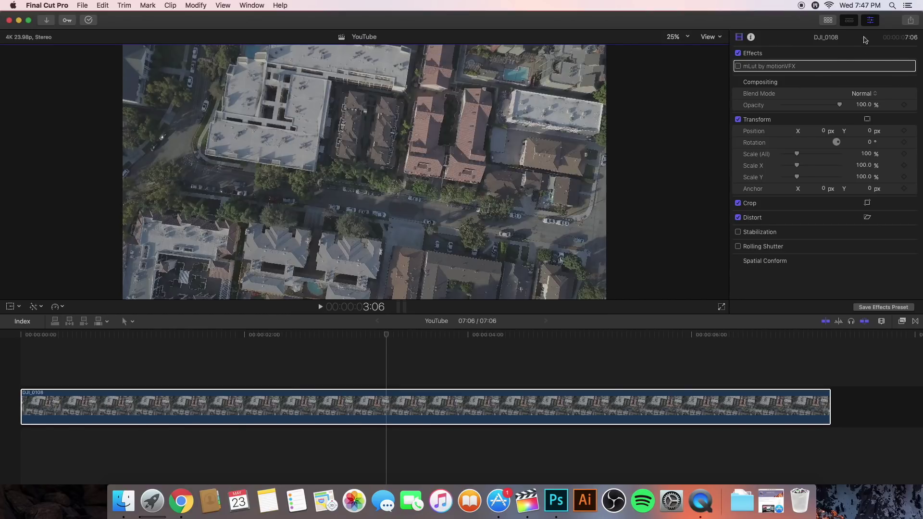
Save the drone clip's current frame as screen.tiff using Share > Save Current Frame.
left_click(914, 24)
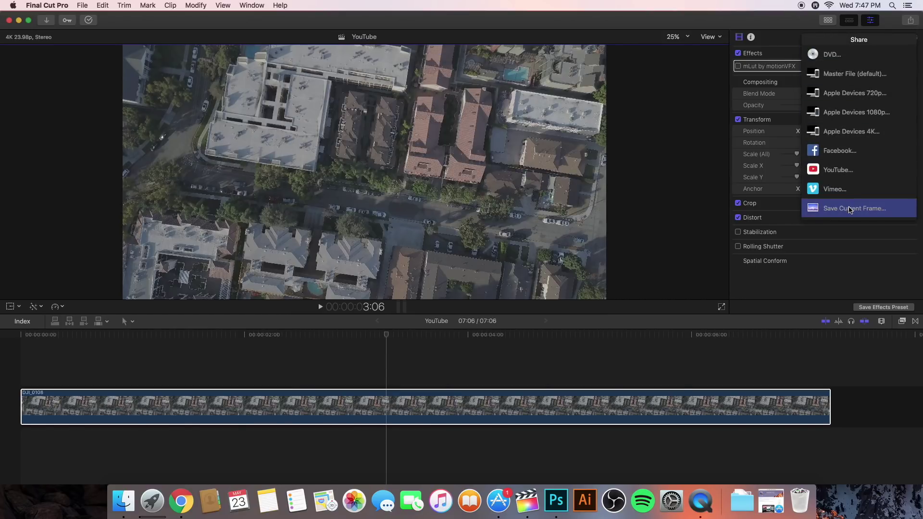
key("Return")
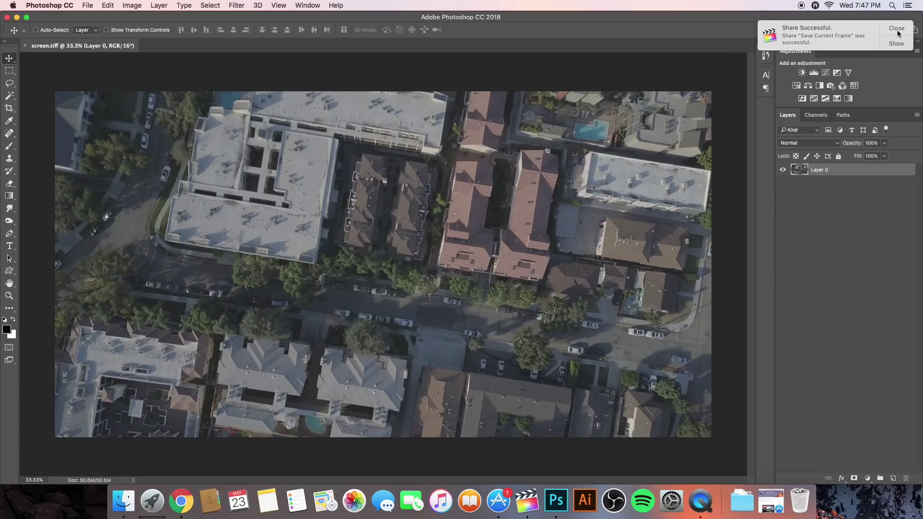
Dismiss the Share Successful notice and convert Layer 0 into the Background layer.
left_click(897, 30)
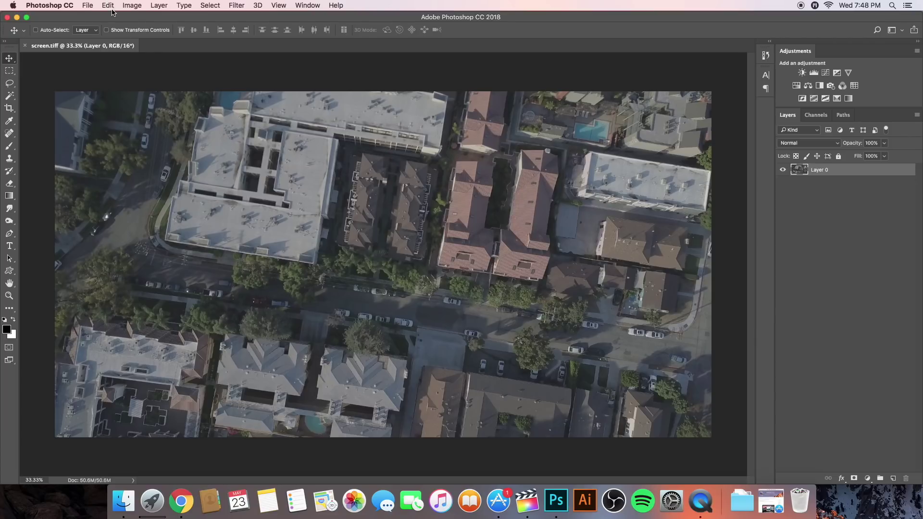
left_click(158, 4)
mouse_move(167, 17)
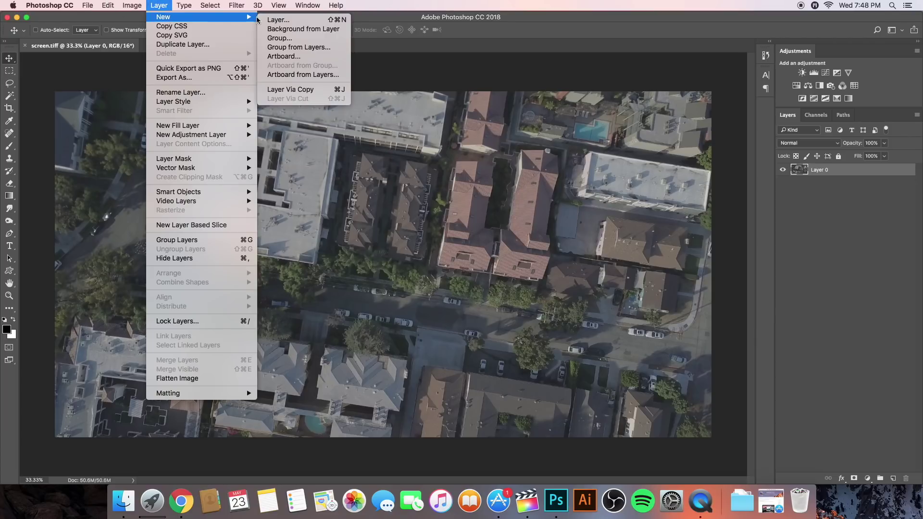
left_click(291, 29)
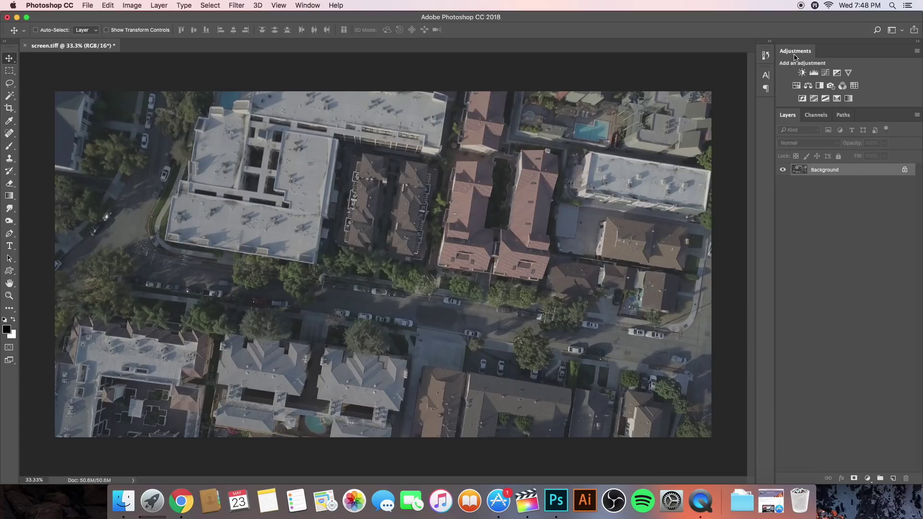
left_click(304, 6)
Add a Curves adjustment that raises the highlights and lowers the shadows.
key("Escape")
left_click(825, 73)
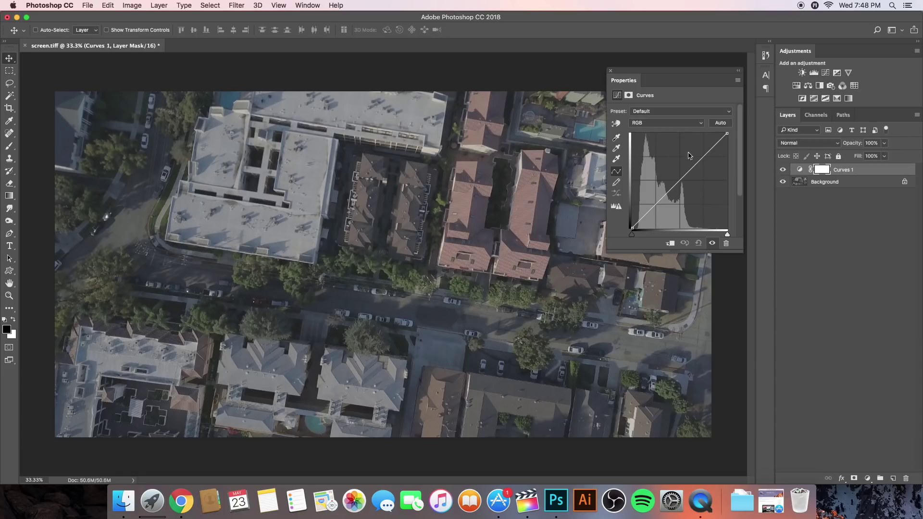
left_click_drag(713, 146, 714, 143)
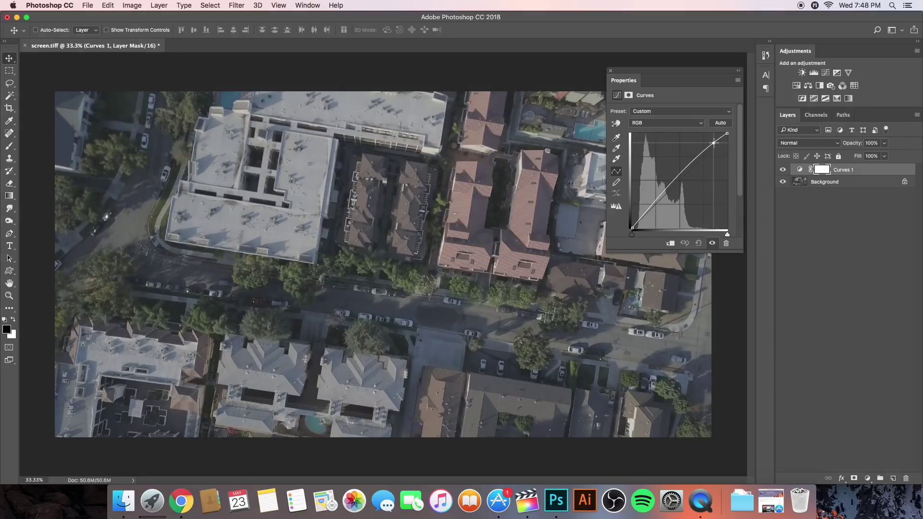
left_click_drag(647, 203, 647, 216)
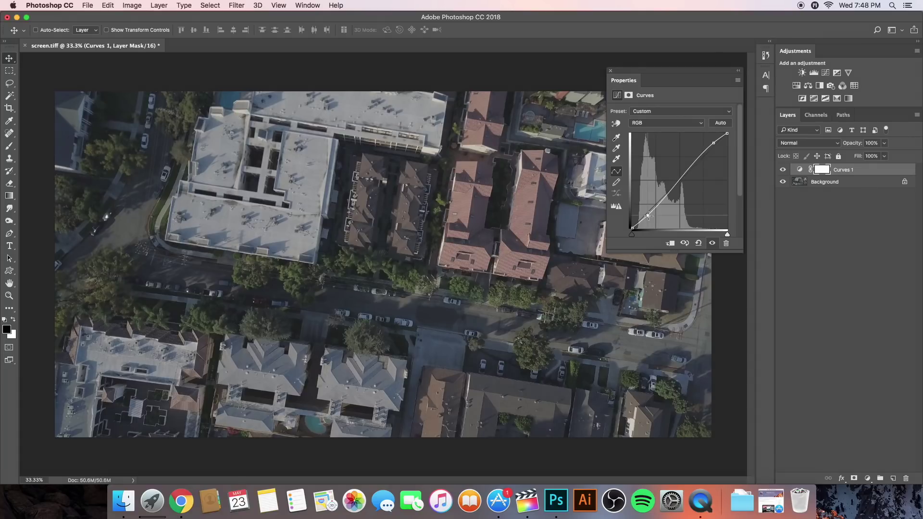
Close the curve settings and toggle Curves 1 off and on to compare the image.
left_click(610, 72)
left_click(782, 171)
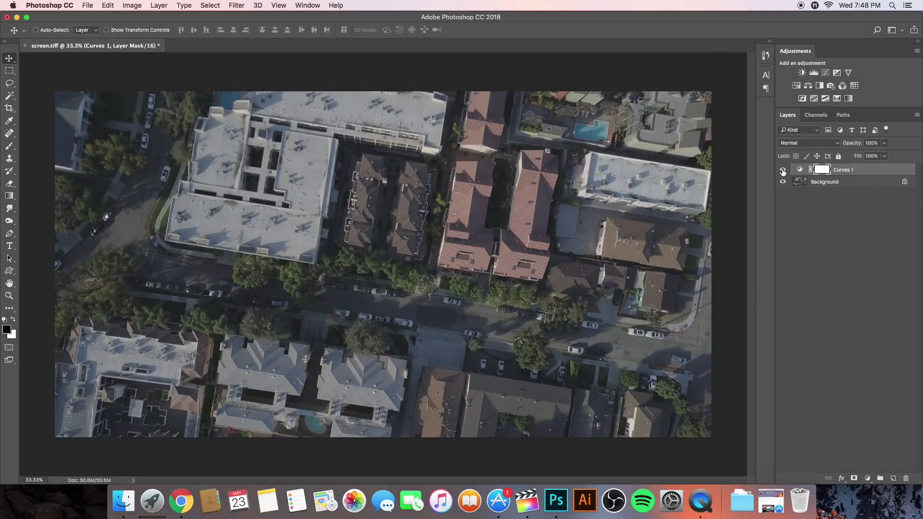
left_click(782, 170)
left_click(782, 171)
Add a Hue/Saturation layer with hue shifted slightly negative and saturation lowered to -16.
left_click(796, 86)
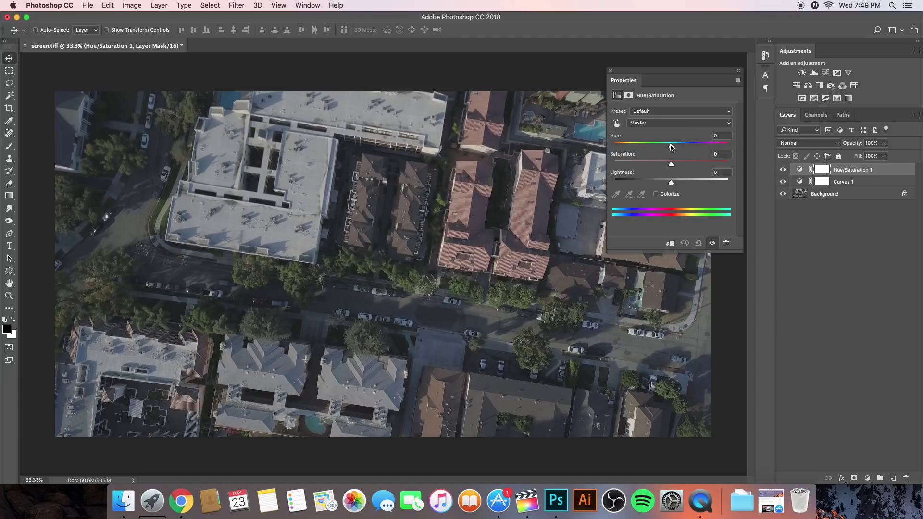
left_click_drag(671, 147, 669, 148)
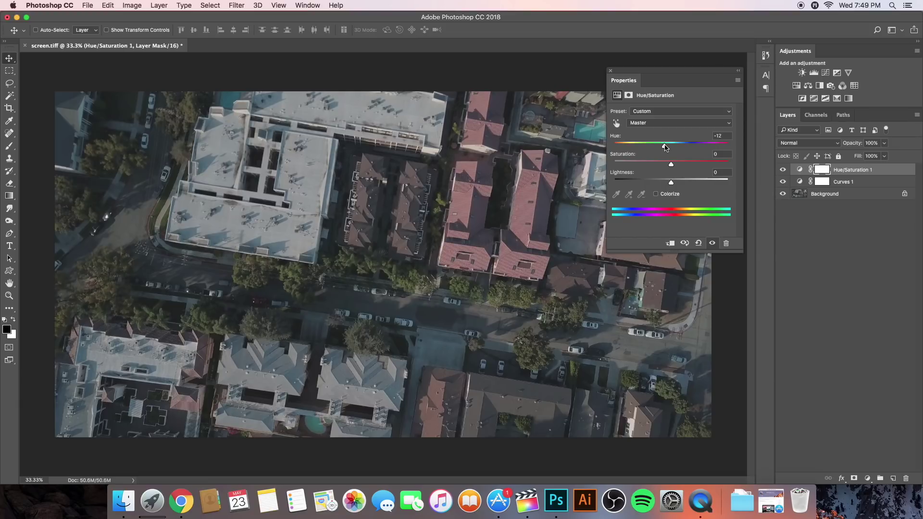
mouse_move(681, 165)
left_mouse_down()
mouse_move(661, 166)
mouse_move(677, 166)
left_mouse_up()
left_click(610, 71)
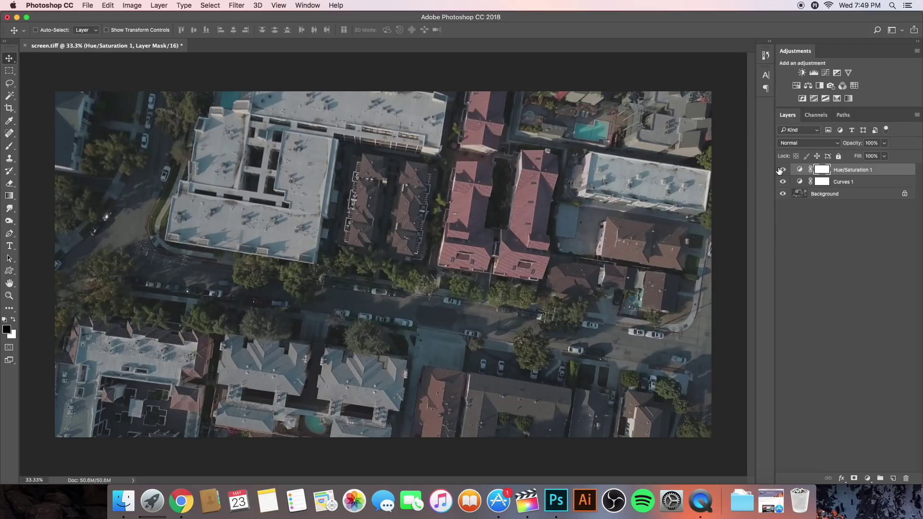
Toggle Hue/Saturation 1 off and on to compare the rooftop colours.
left_click(782, 169)
left_click(782, 170)
left_click(782, 169)
left_click(782, 169)
left_click(782, 169)
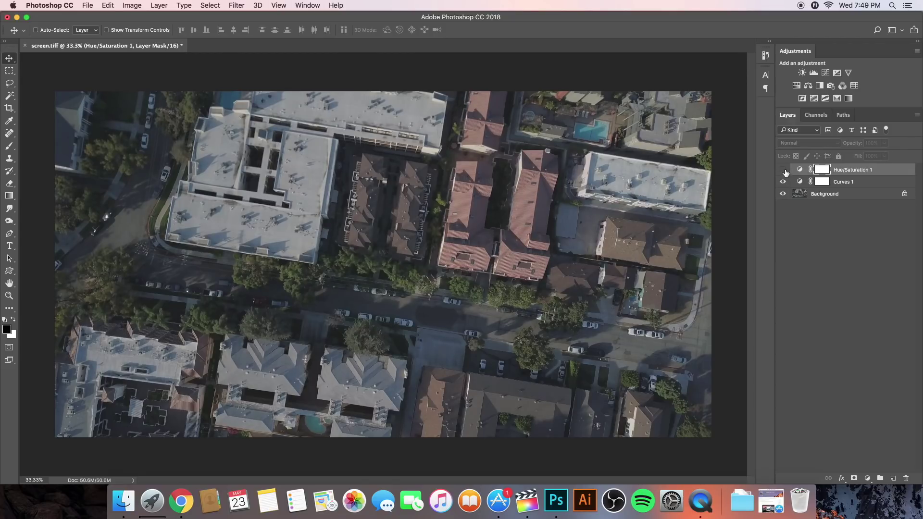
left_click(782, 170)
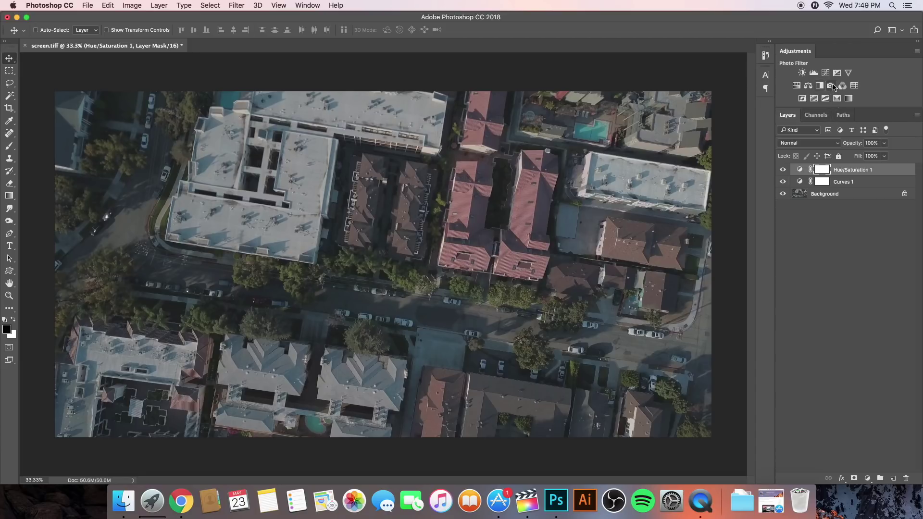
Add a Photo Filter layer using Orange at about 13% density.
left_click(832, 86)
left_click(666, 113)
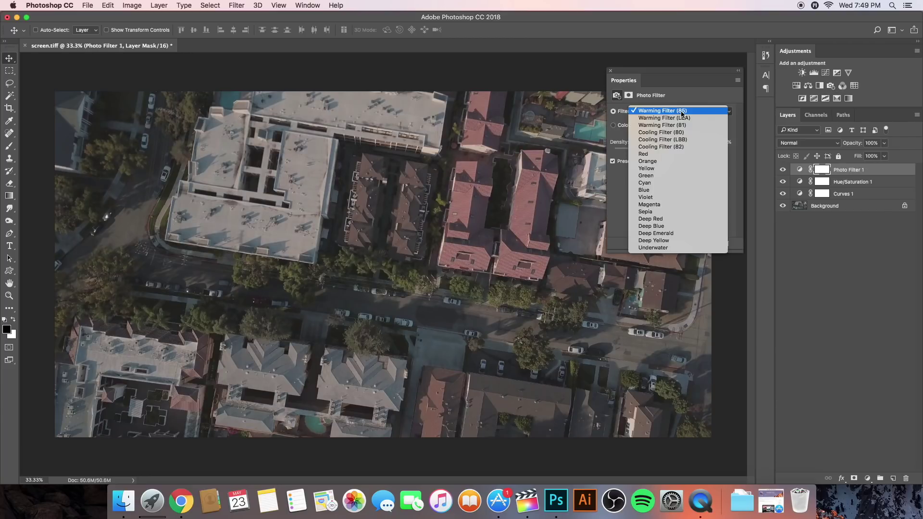
left_click(663, 161)
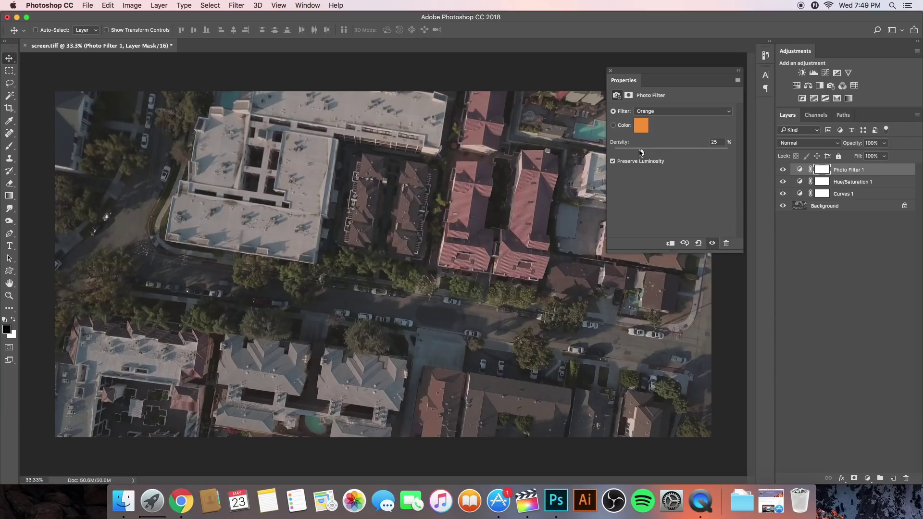
left_click_drag(641, 153, 615, 153)
left_click_drag(615, 153, 628, 153)
left_click(611, 73)
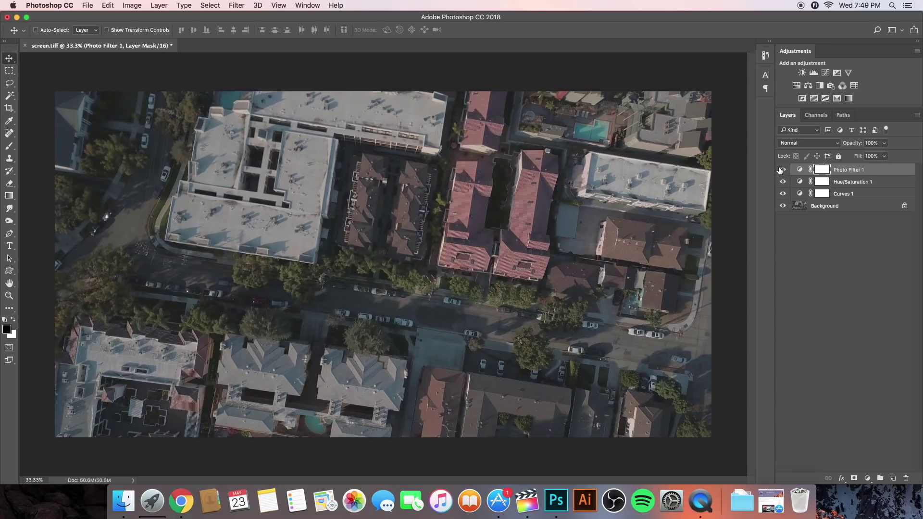
Toggle Photo Filter 1 off and on to compare the warming effect.
left_click(783, 170)
left_click(783, 170)
left_click(783, 171)
left_click(783, 170)
Export a Color Lookup Table in CUBE format with the description screen02.
left_click(90, 6)
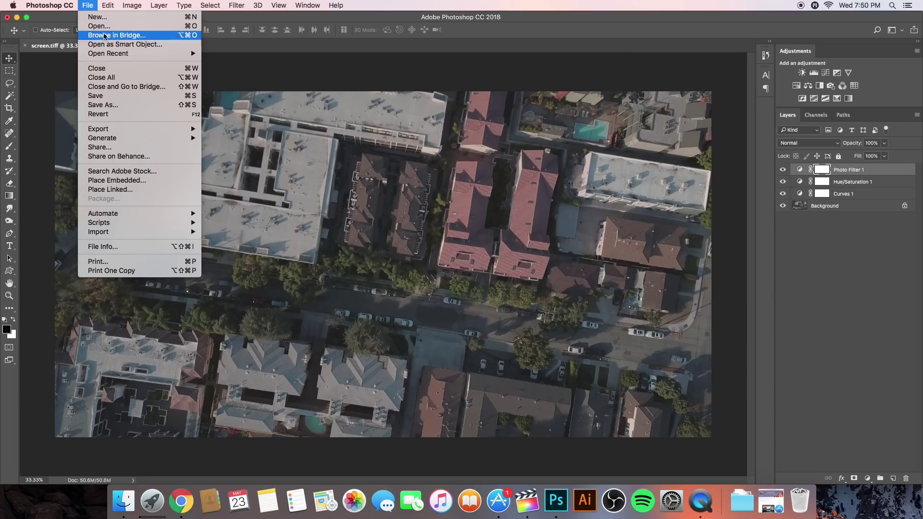
mouse_move(117, 129)
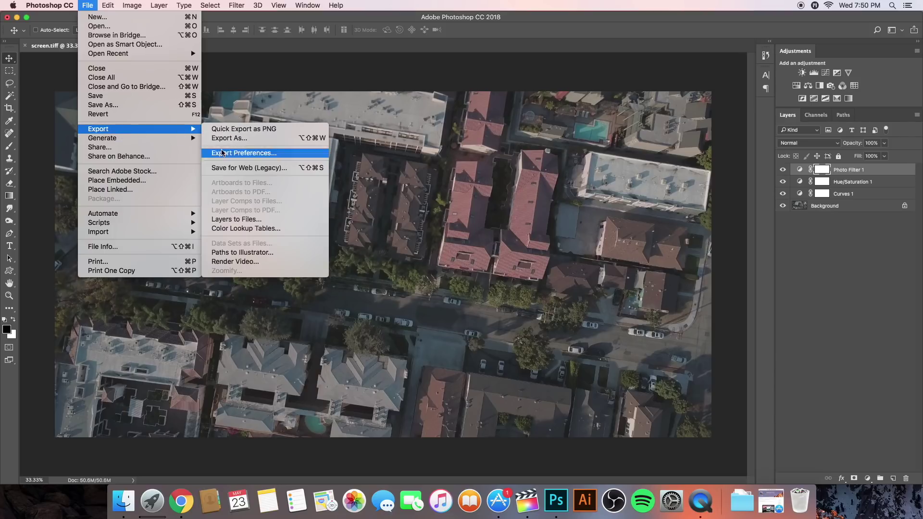
left_click(284, 231)
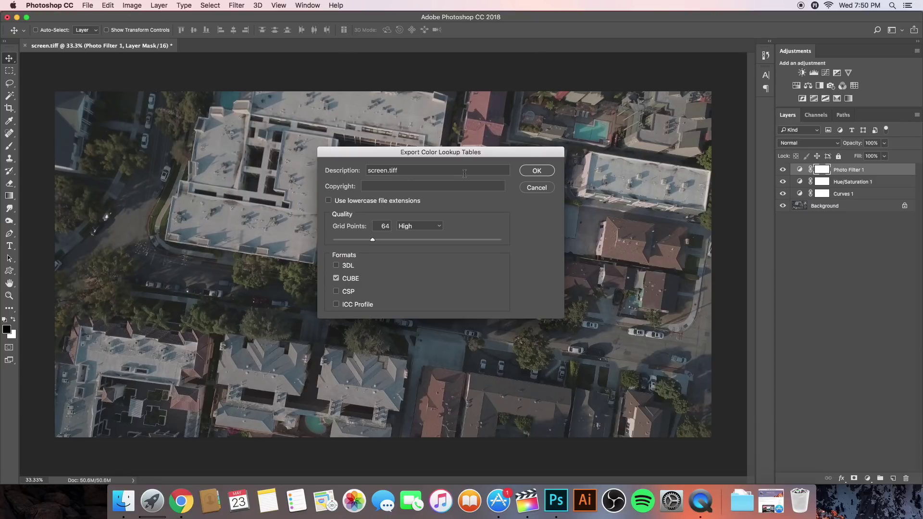
left_click_drag(387, 172, 351, 171)
type("screen02")
left_click(536, 172)
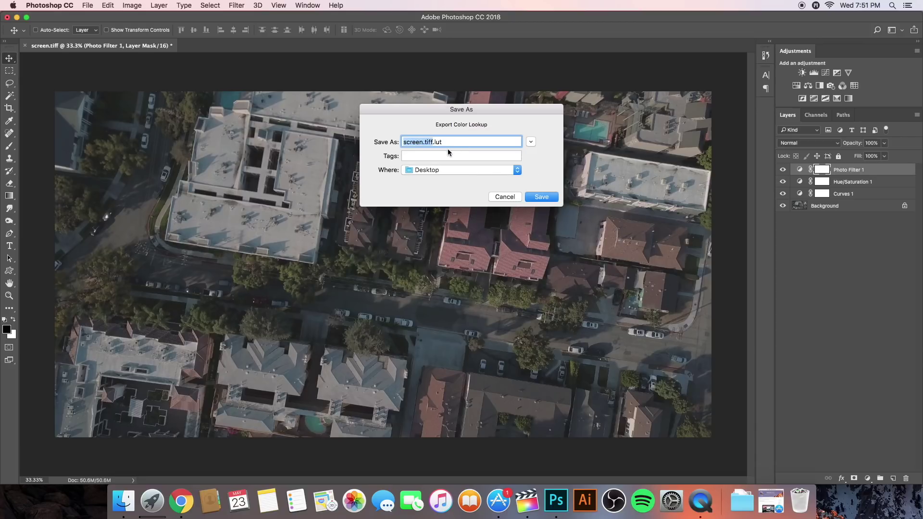
Save the LUT to the Desktop as screen02.tiff.CUBE and return to Final Cut Pro.
left_click(423, 142)
type("02")
left_click(542, 196)
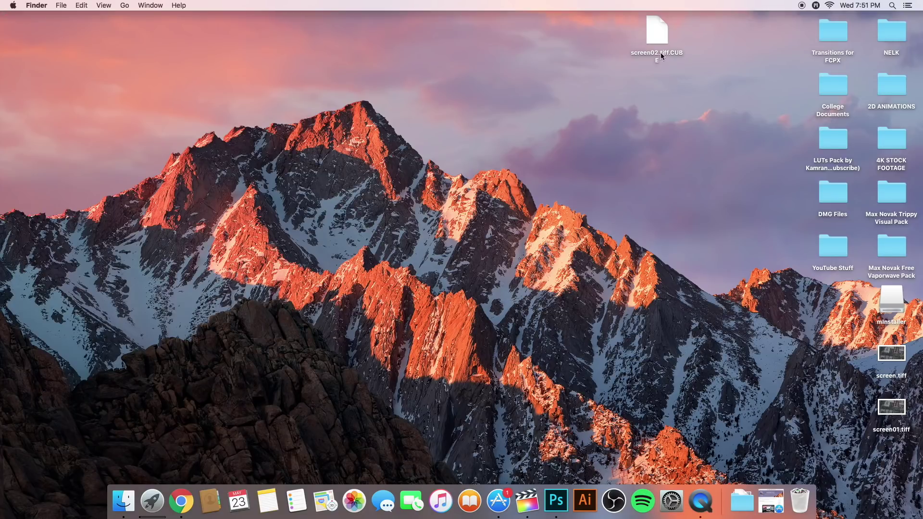
left_click(656, 33)
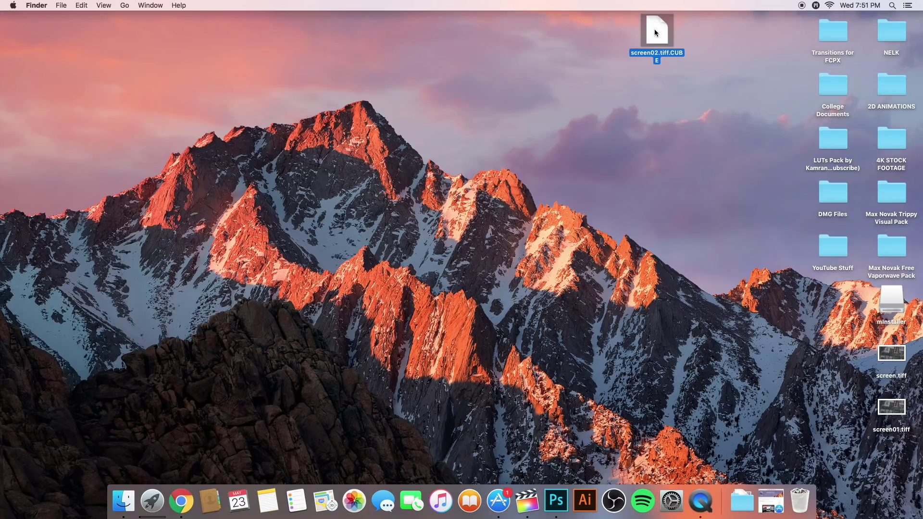
left_click(592, 262)
left_click(527, 499)
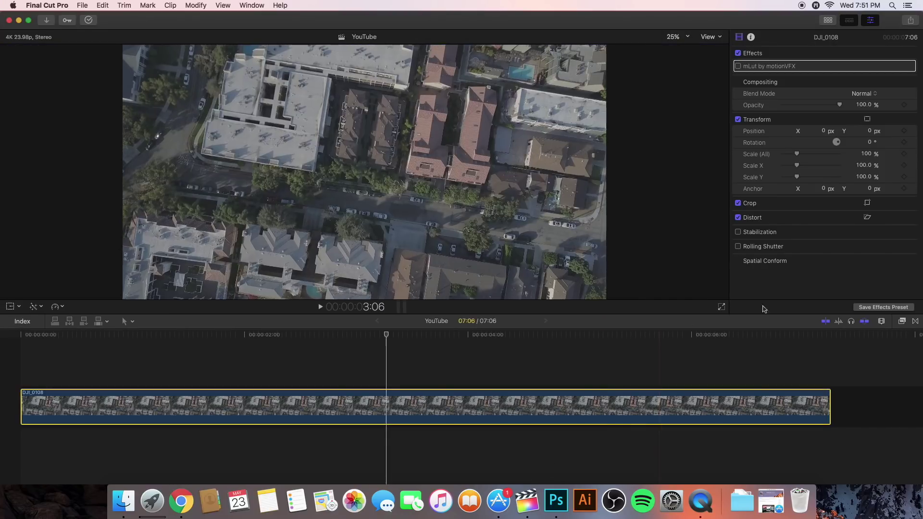
Delete the mLut by motionVFX effect from the DJI_0108 clip in the Video Inspector.
left_click(785, 68)
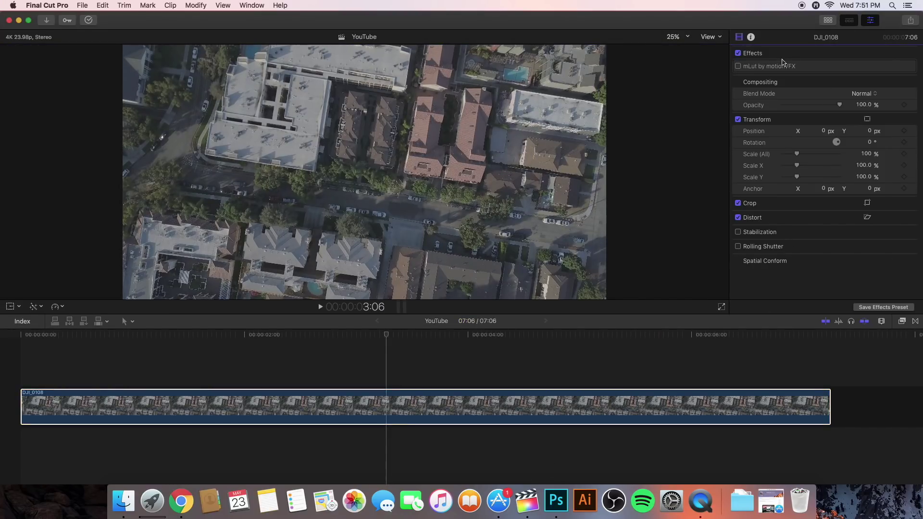
key("Delete")
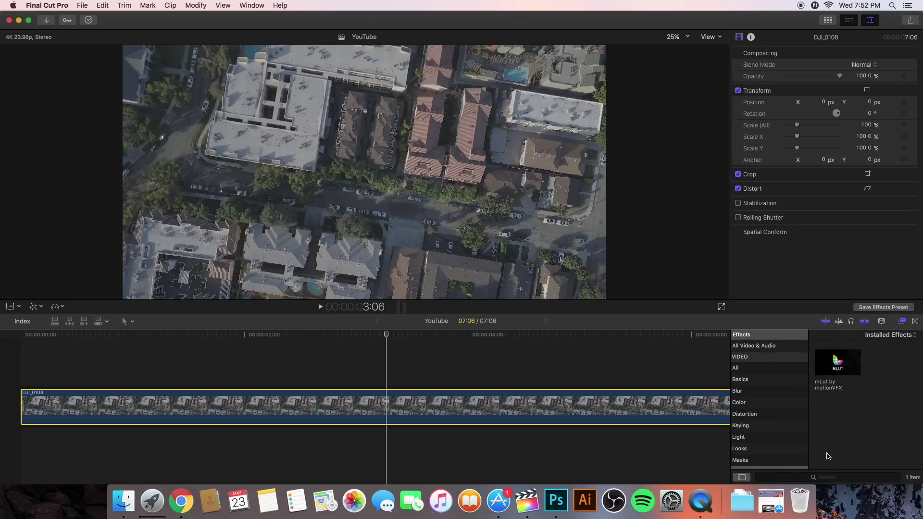
Add the mLut by motionVFX effect to DJI_0108 and load the screen02.tiff.CUBE LUT from the Desktop.
left_click_drag(837, 363, 625, 403)
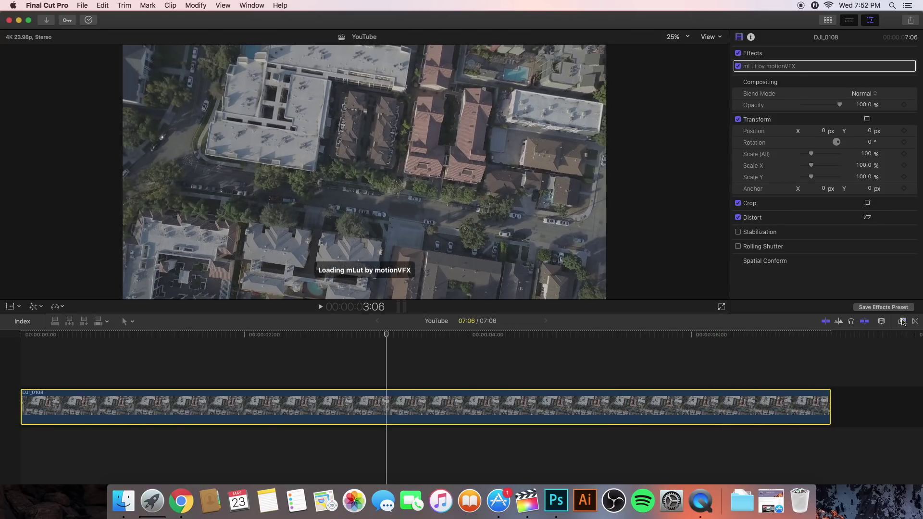
left_click(899, 67)
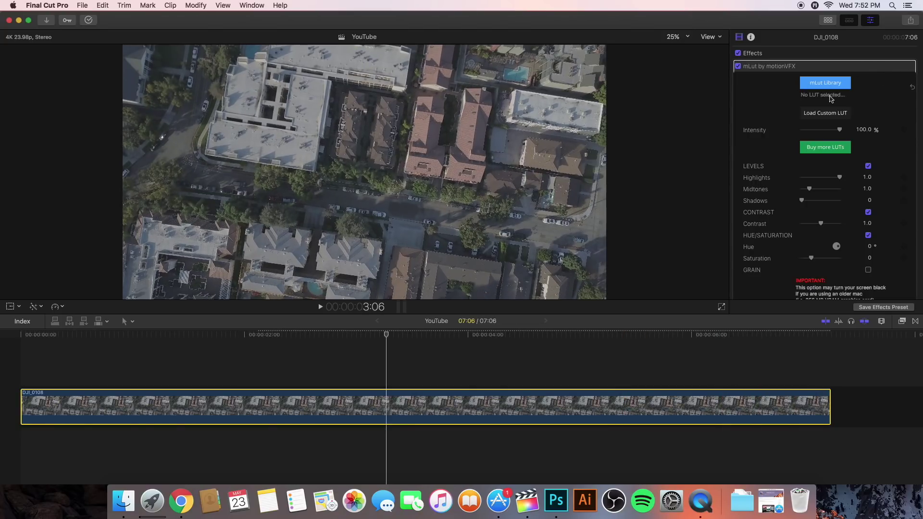
left_click(824, 113)
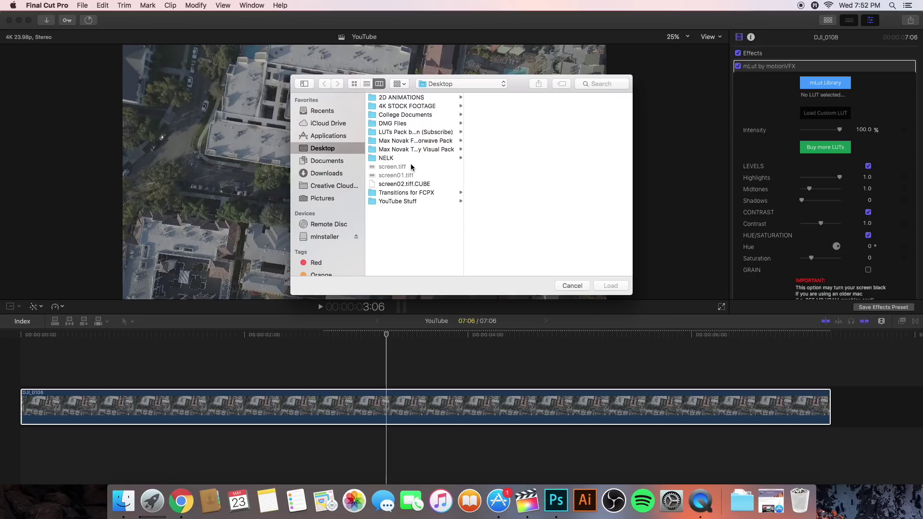
left_click(414, 185)
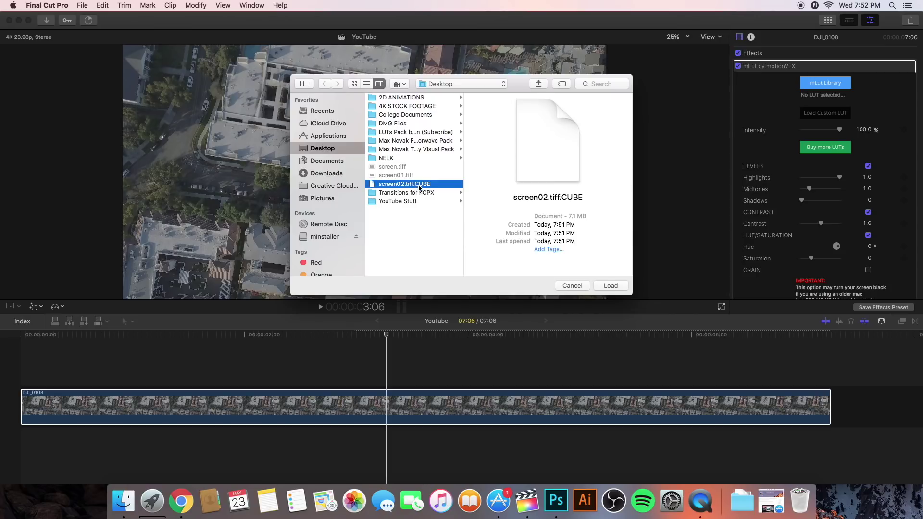
left_click(613, 290)
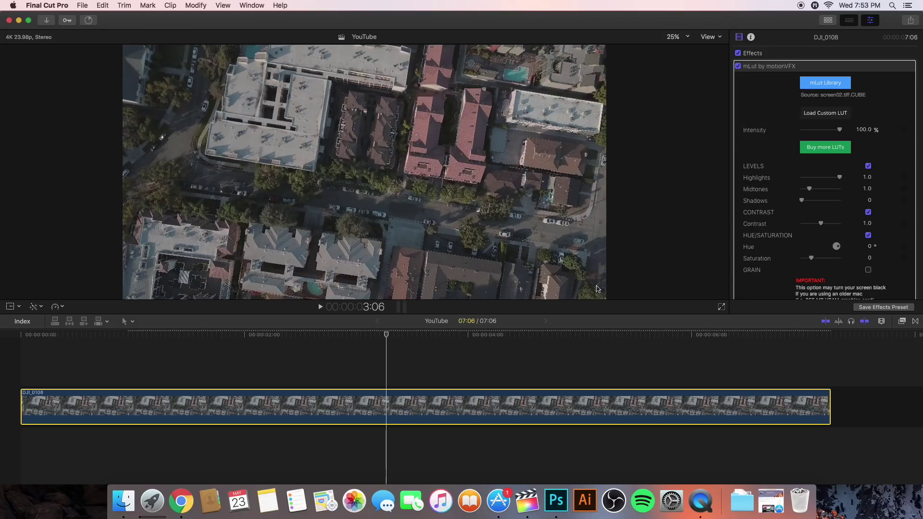
Scrub through DJI_0108 and toggle the mLut effect off and on to compare the grade.
left_click(389, 334)
left_click_drag(390, 335, 229, 334)
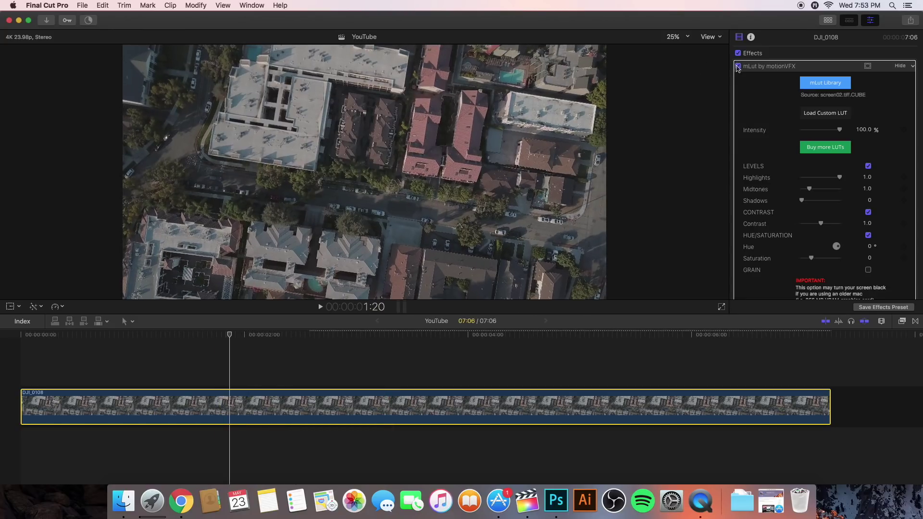
left_click(738, 66)
left_click(738, 66)
left_click(738, 66)
left_click(738, 66)
Hide the Inspector, set viewer quality to Better Performance, and play the graded clip full screen.
left_click(870, 20)
left_click(146, 335)
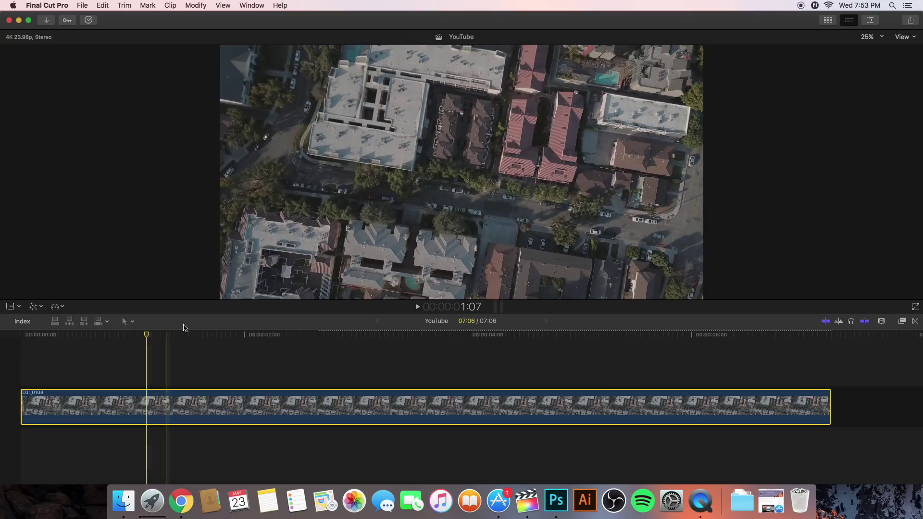
left_click(902, 37)
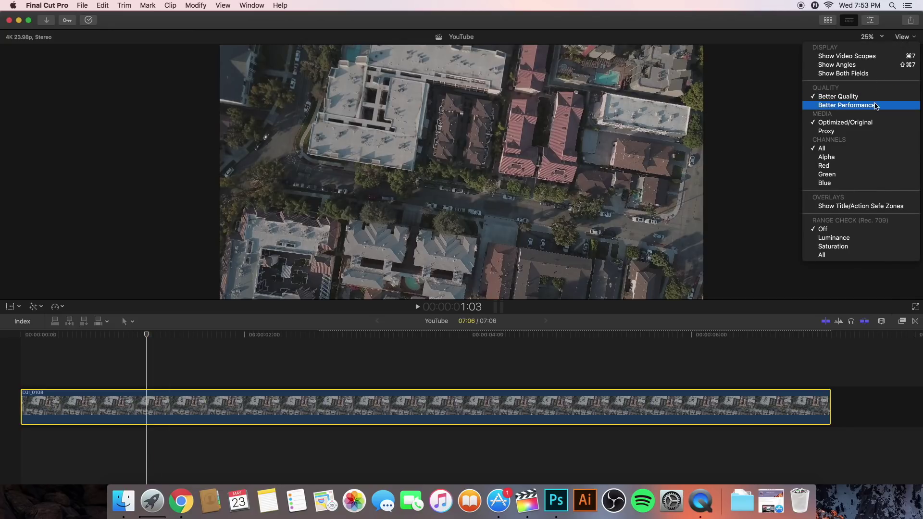
left_click(876, 106)
key("super+shift+f")
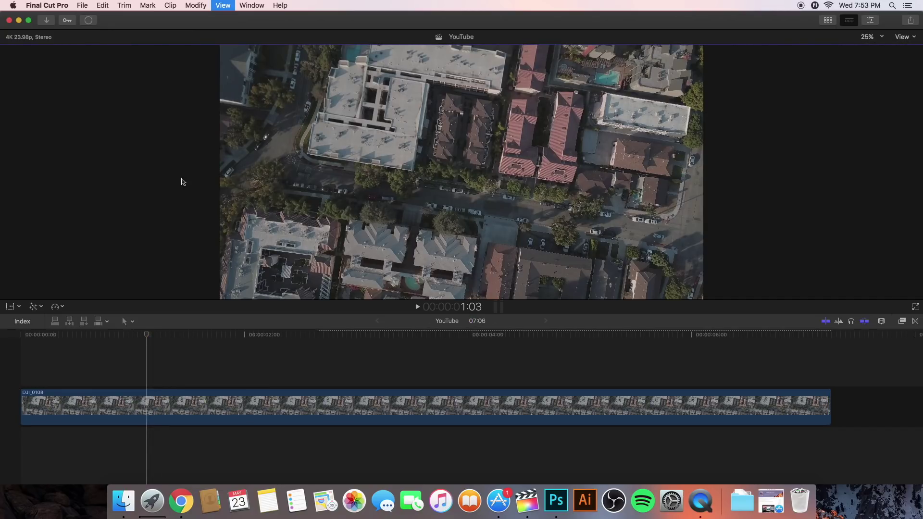
key("space")
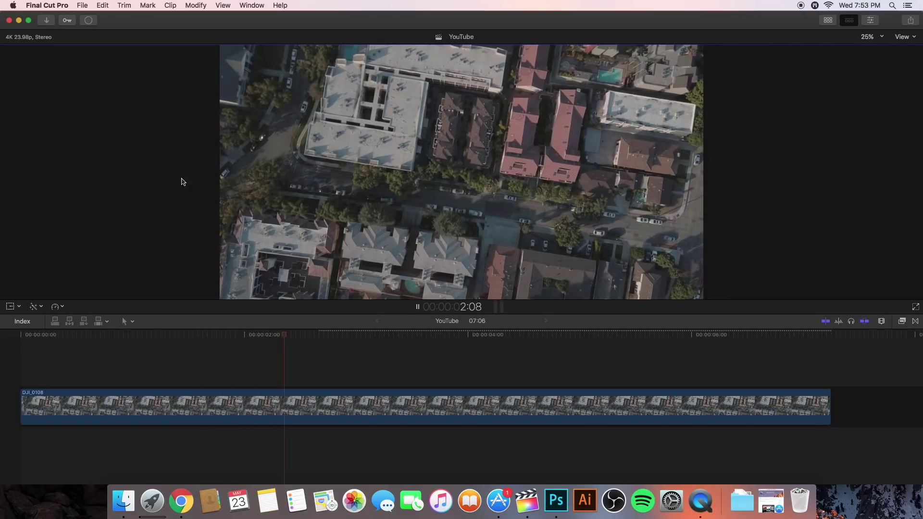